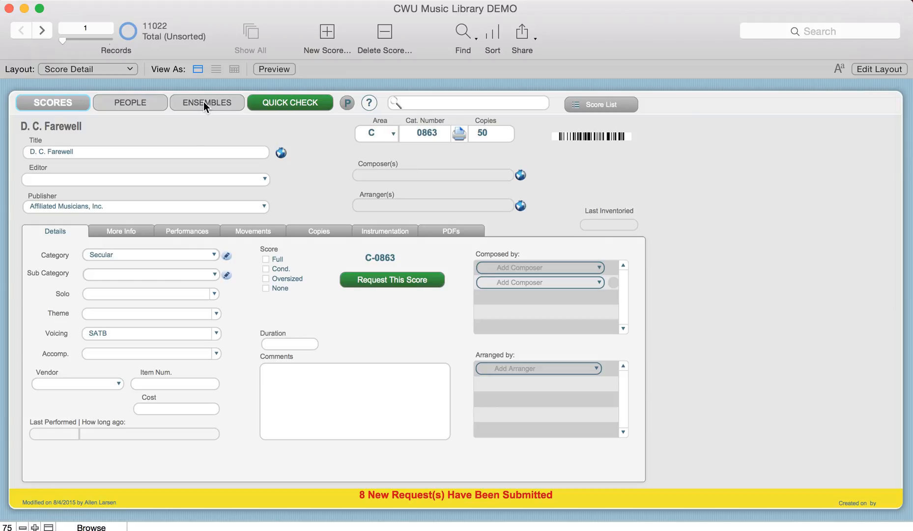
Step: Open the Men's Choir ensemble and clear the student ID filter to list every Spring 2015 member
left_click(203, 102)
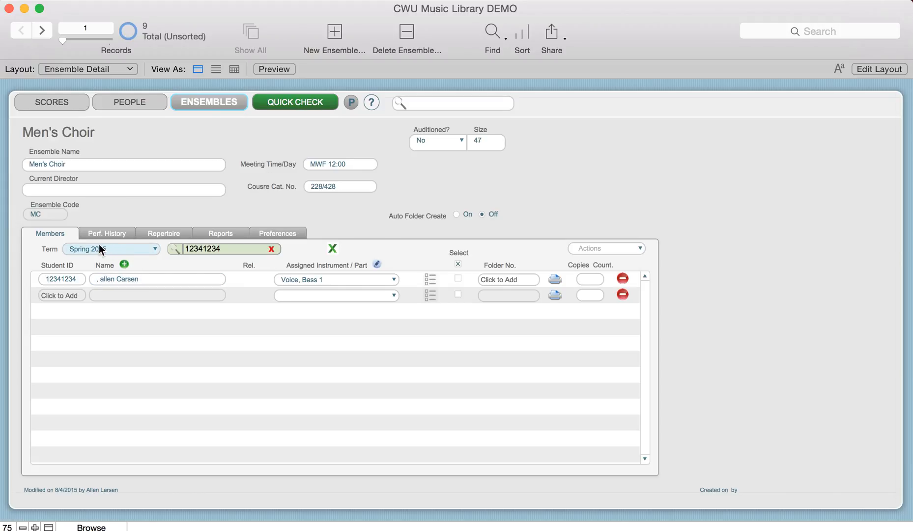
left_click(104, 231)
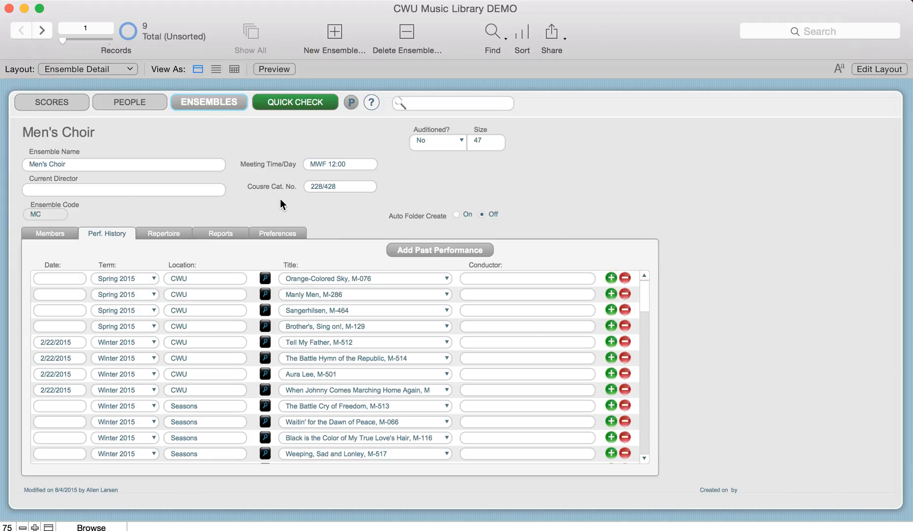
left_click(49, 229)
left_click(271, 248)
scroll(229, 330, "down", 15)
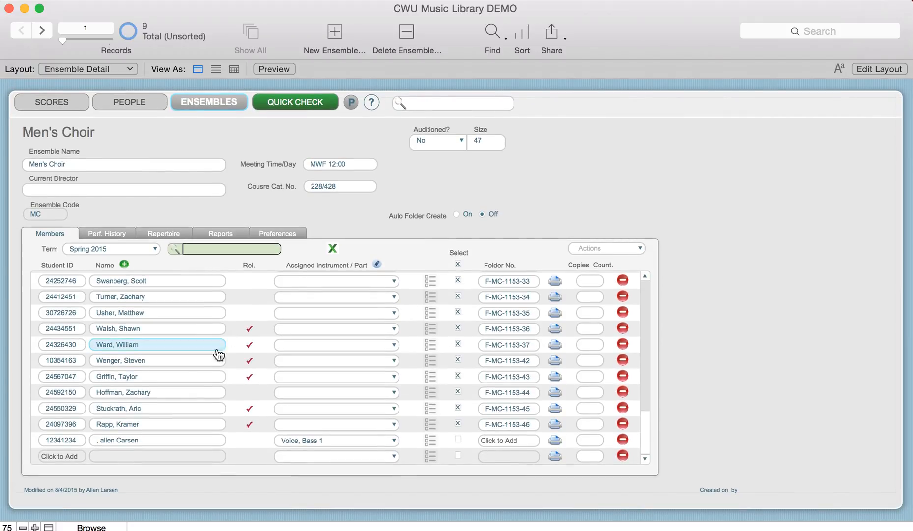
Step: Remove the mistaken last roster entry (Size 47 to 46) and ready the Student ID field for a new member
left_click(622, 439)
left_click(509, 300)
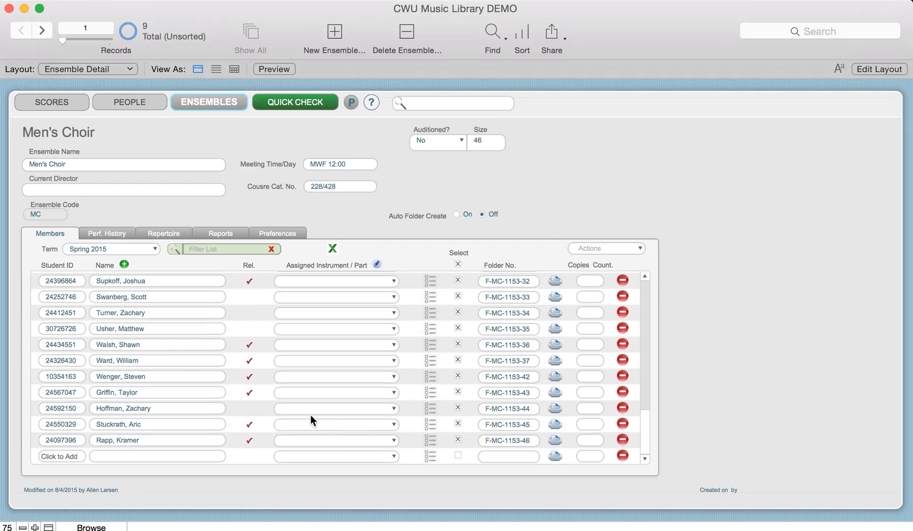
left_click(65, 455)
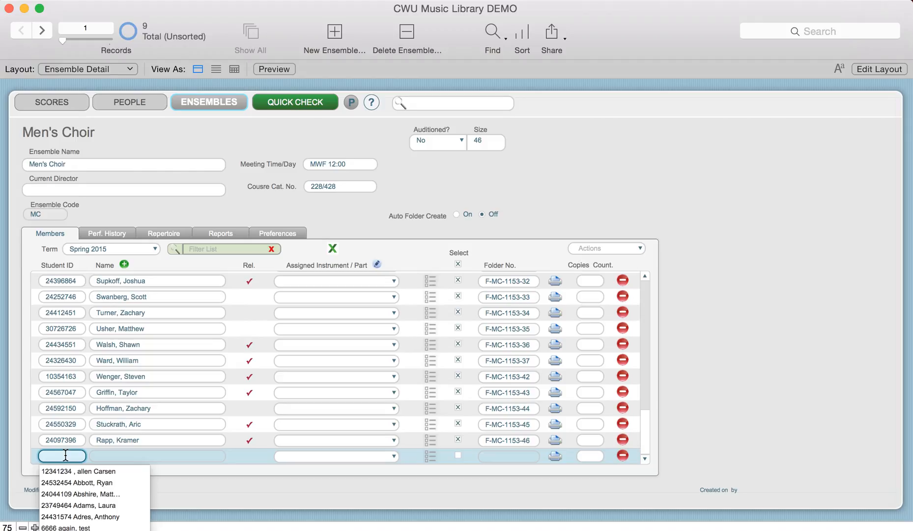
scroll(82, 489, "down", 4)
scroll(84, 489, "down", 3)
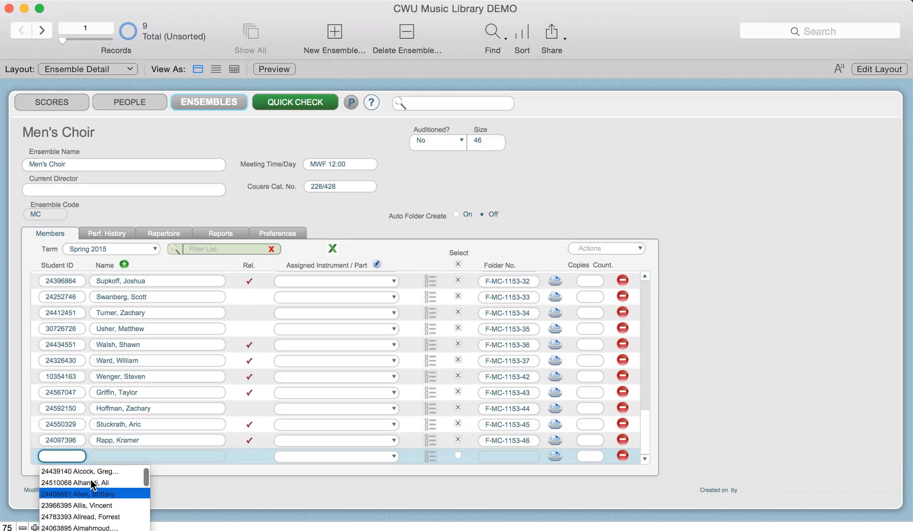
scroll(91, 484, "up", 1)
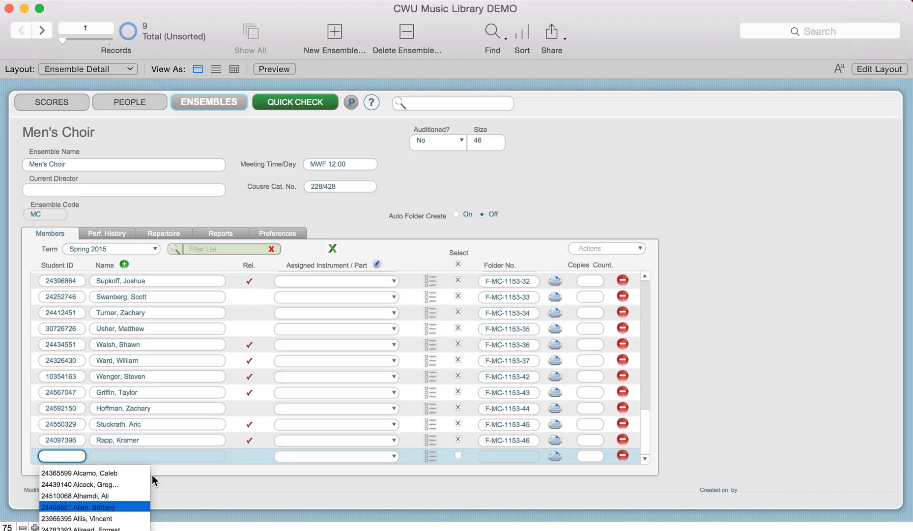
left_click(165, 483)
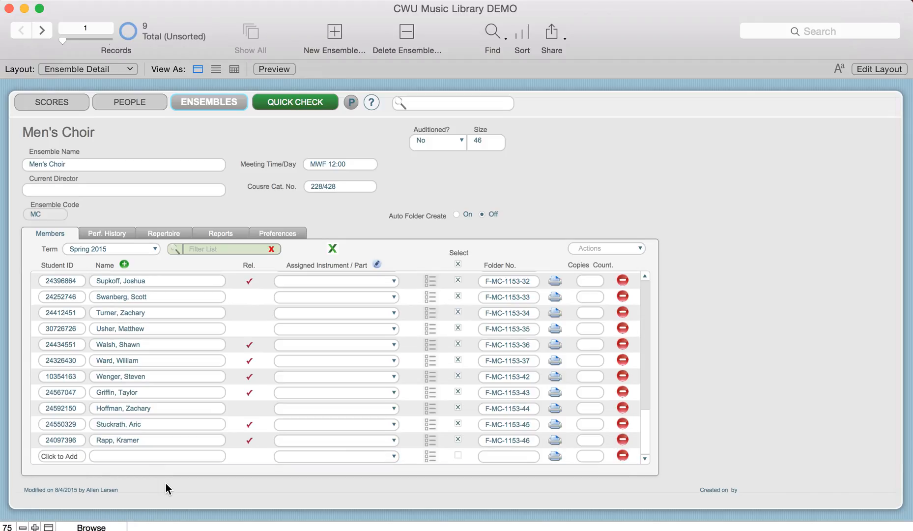
left_click(63, 456)
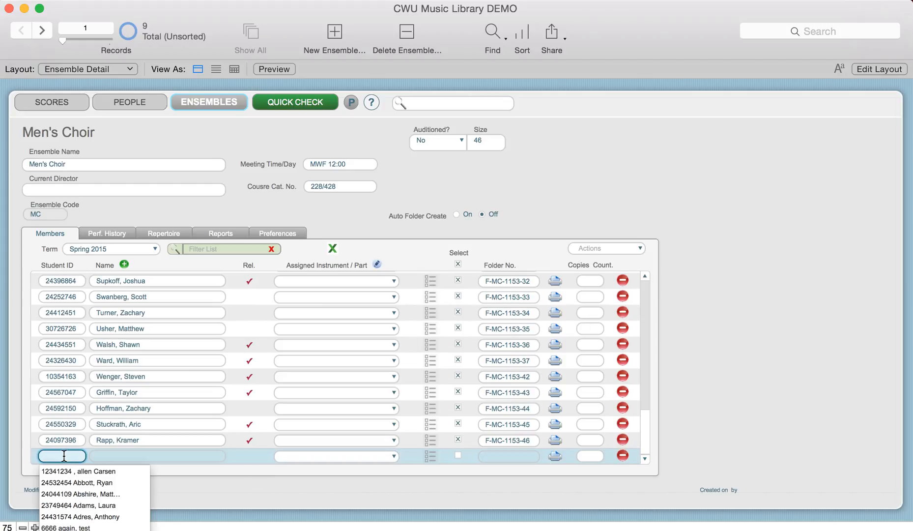
left_click(64, 456)
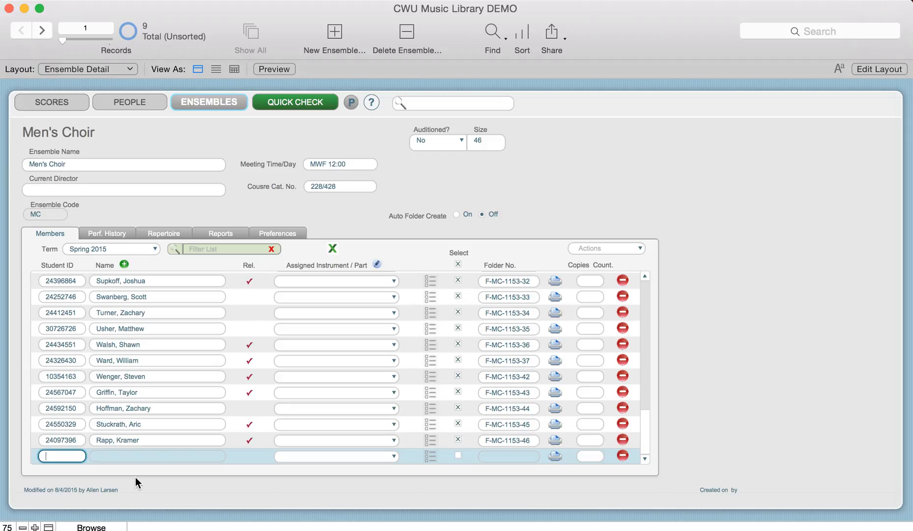
Step: Enter a new student ID and create that student with a first and last name in Add Student
type("12312345")
key("Tab")
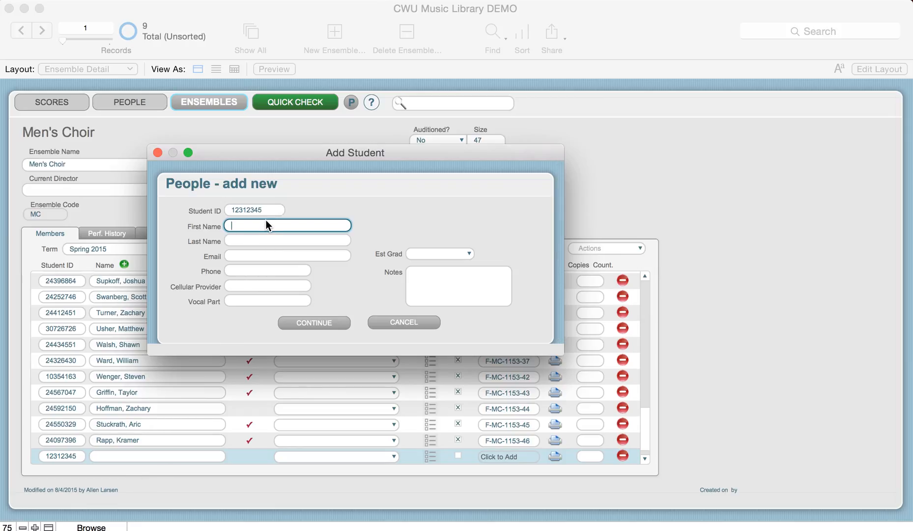
type("Allen")
key("Tab")
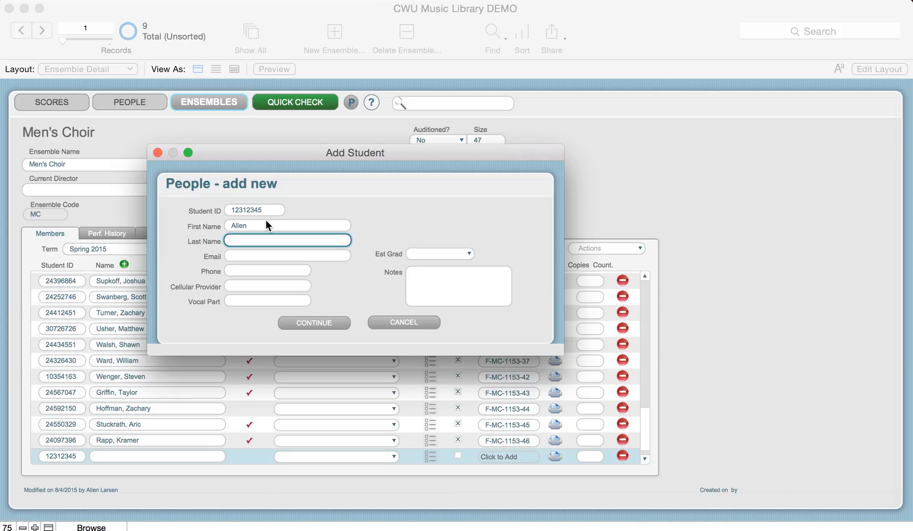
type("Lynn")
left_click(307, 322)
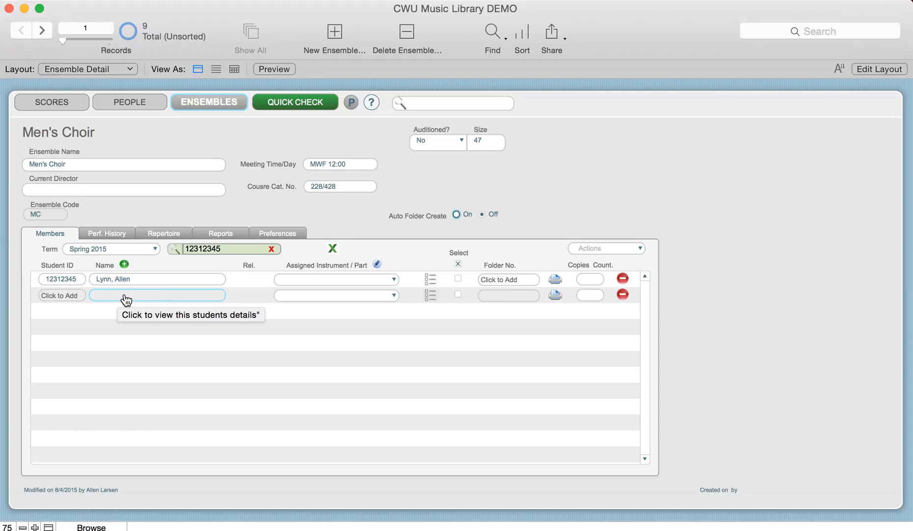
Step: Assign the new member the Voice, Bass 1 part and clear the roster filter
left_click(321, 279)
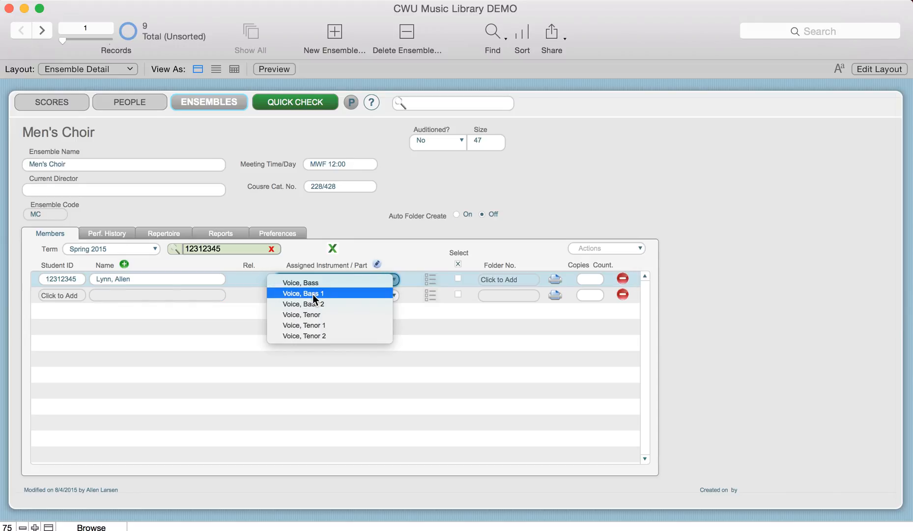
left_click(312, 293)
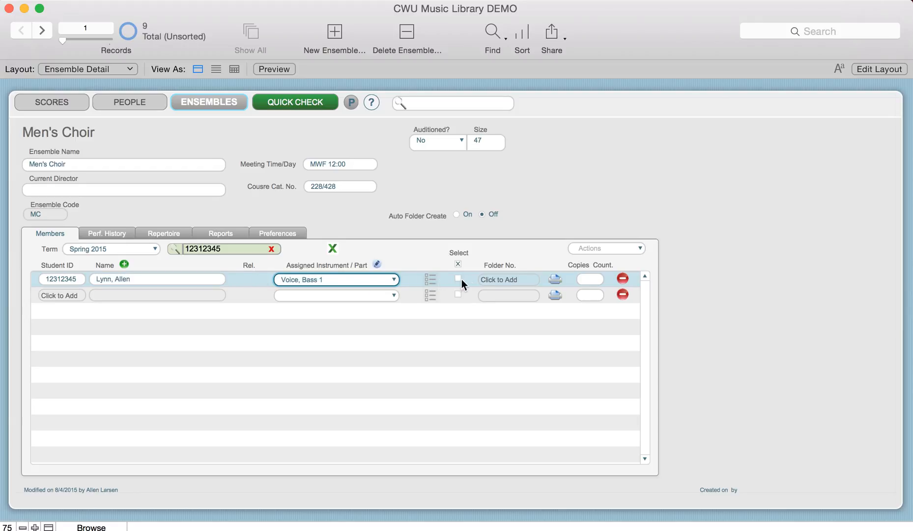
left_click(271, 249)
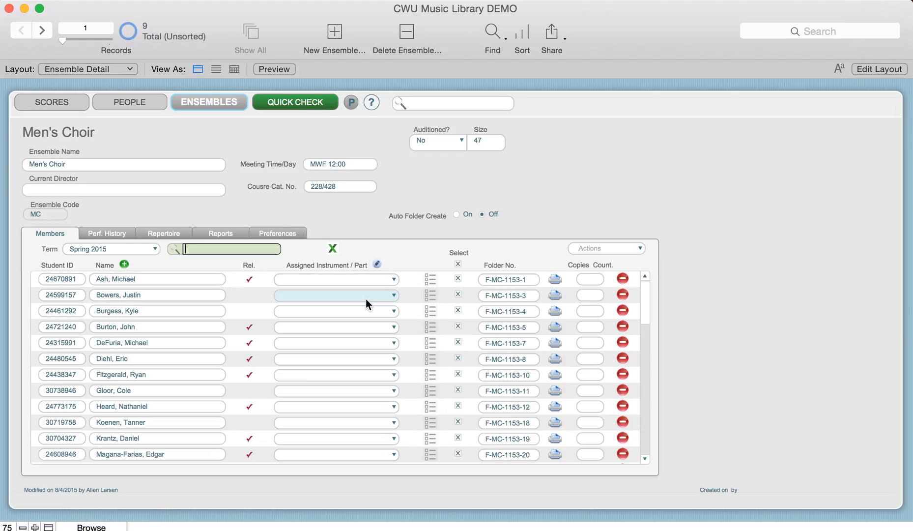
Step: Switch to People records and add a new blank person record, making 5191 total
scroll(367, 300, "down", 3)
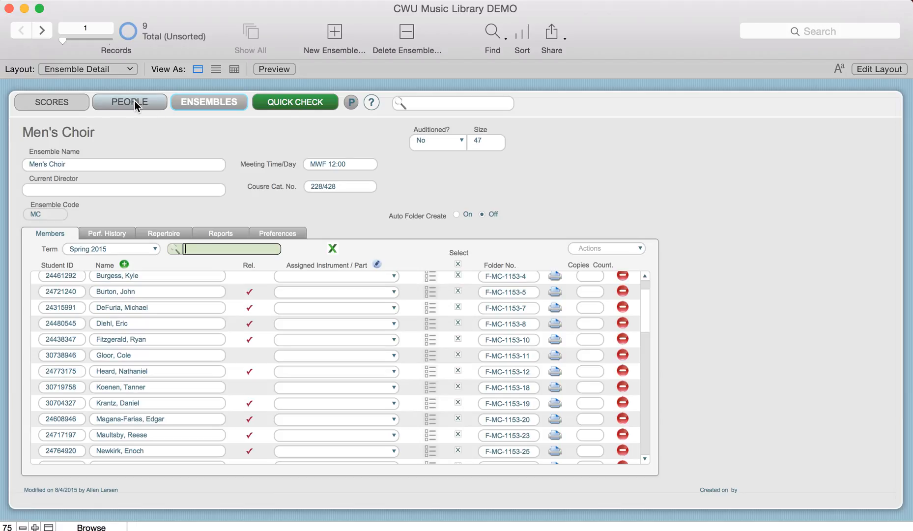
left_click(135, 103)
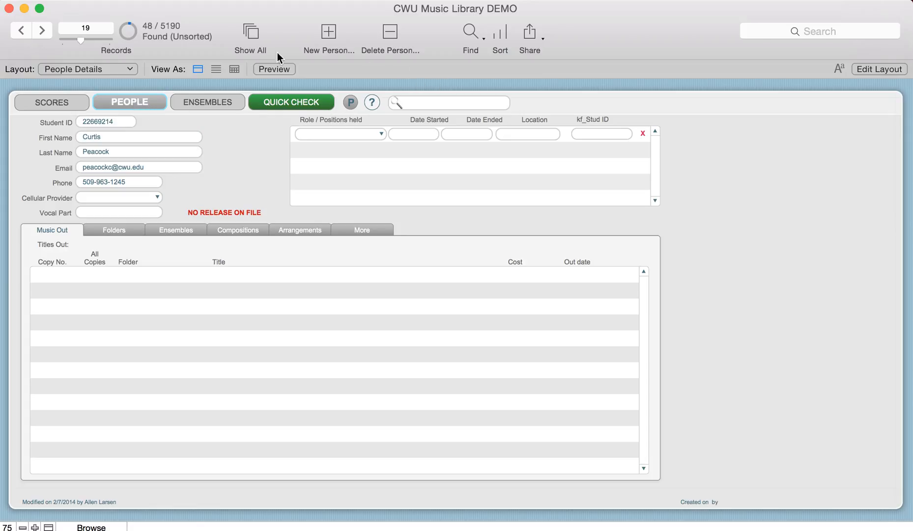
left_click(39, 31)
left_click(40, 31)
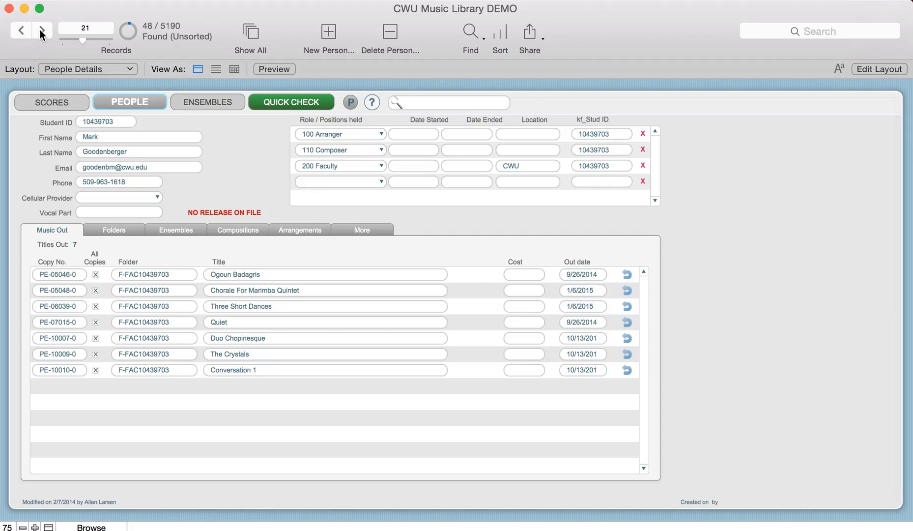
left_click(328, 34)
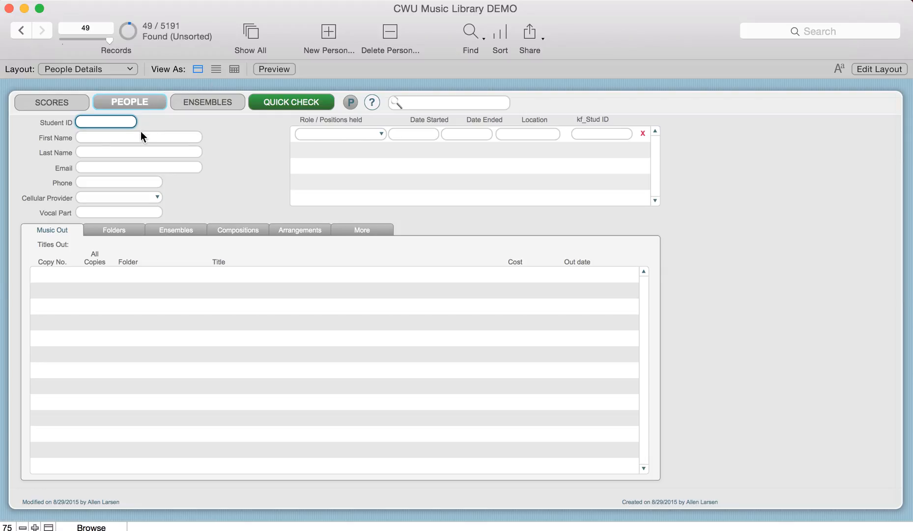
Step: Fill in the new person's first and last name and assign the 110 Composer role
left_click(132, 138)
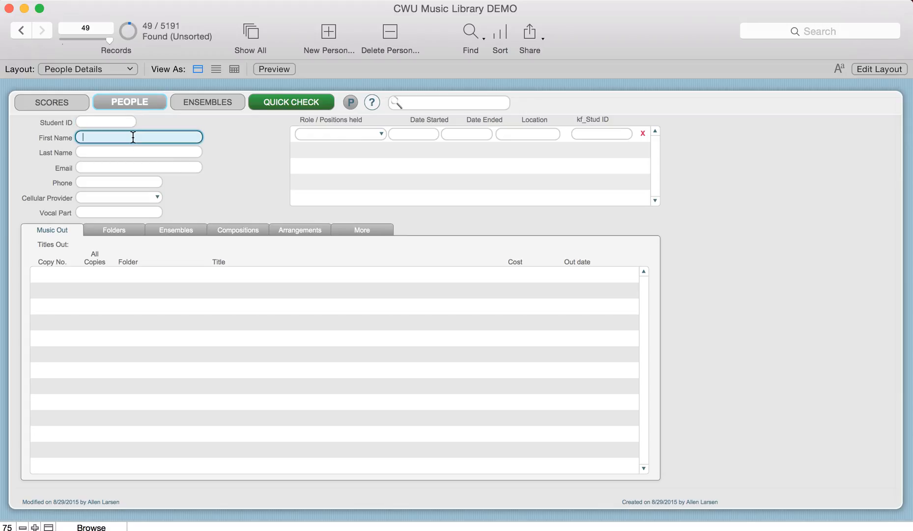
type("John")
key("Tab")
type("threwksab")
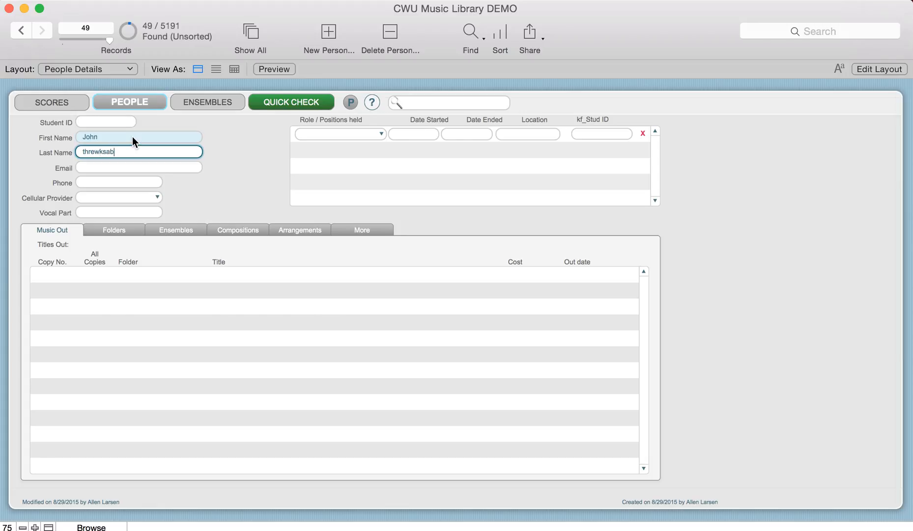
left_click(233, 151)
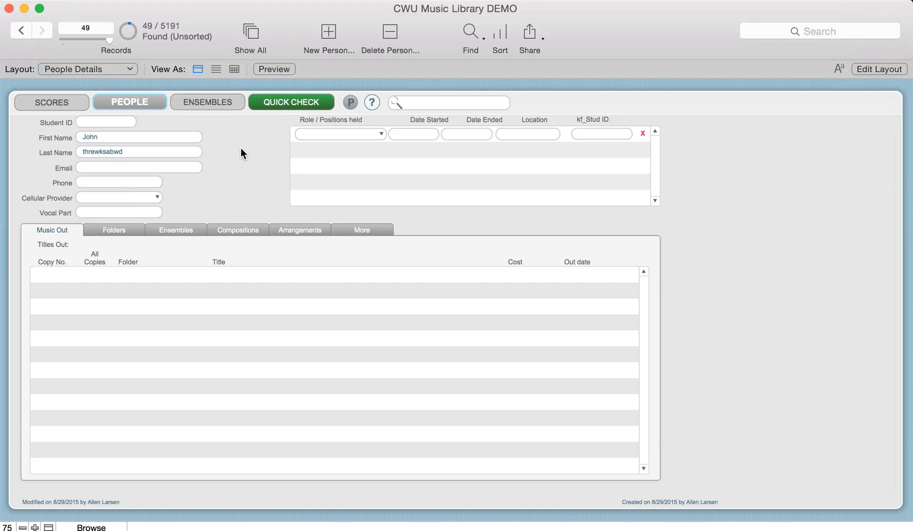
left_click(380, 133)
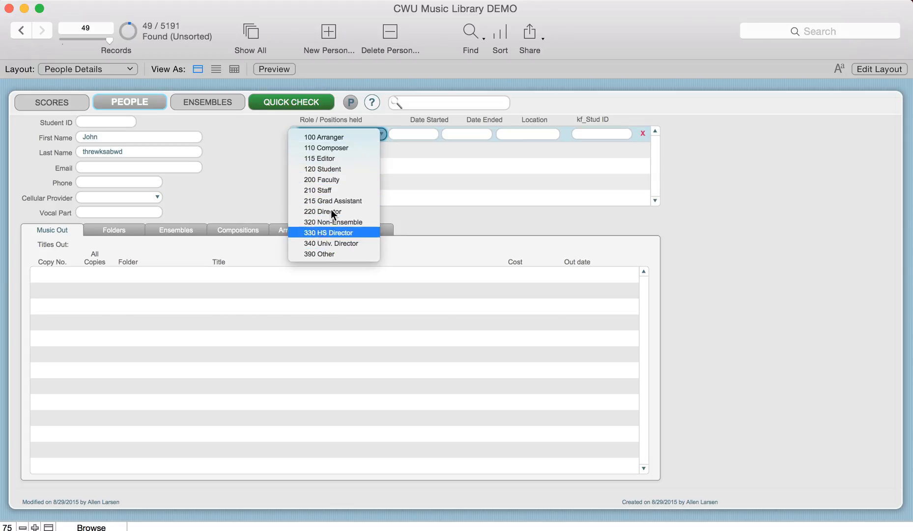
left_click(345, 147)
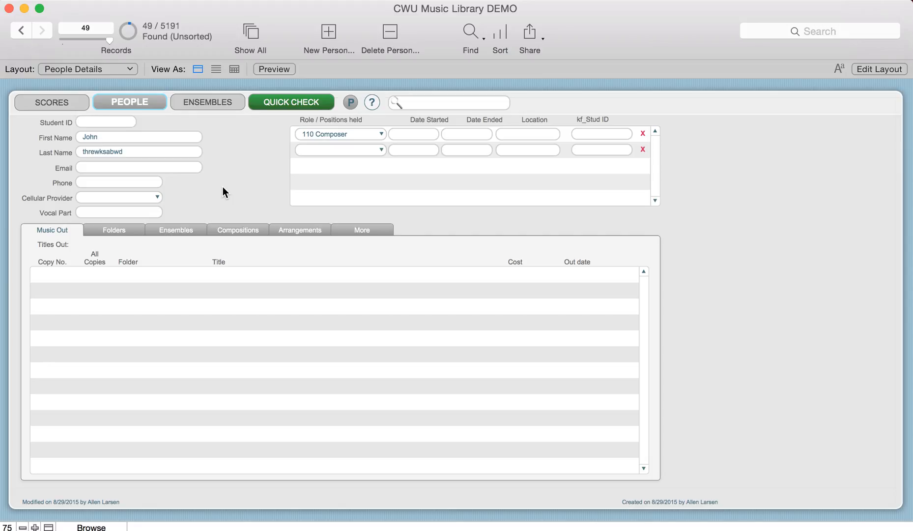
Step: Create a second person record with a name and the 200 Faculty role, then view its folder
left_click(329, 33)
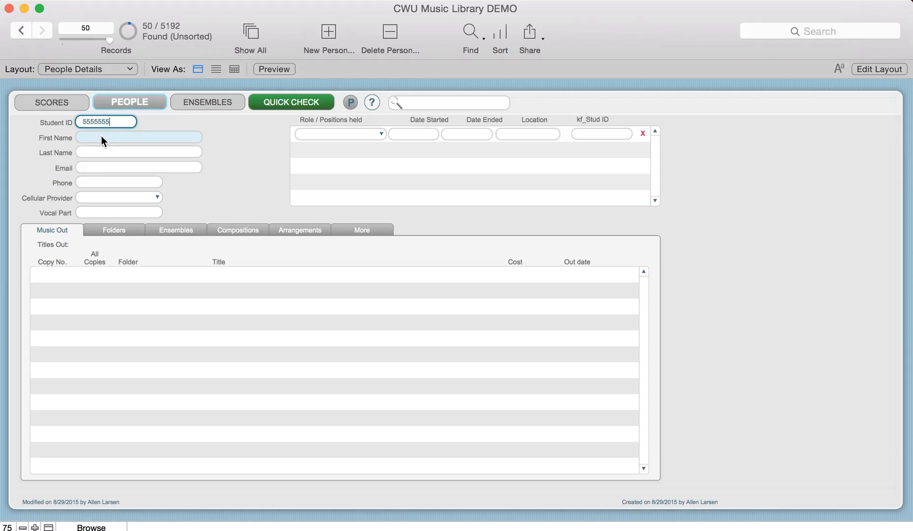
left_click(102, 137)
type("David")
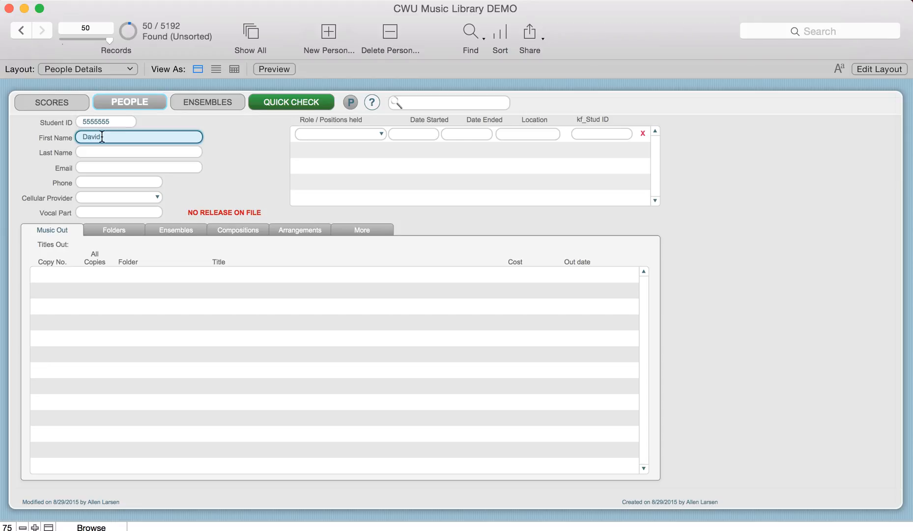
key("Tab")
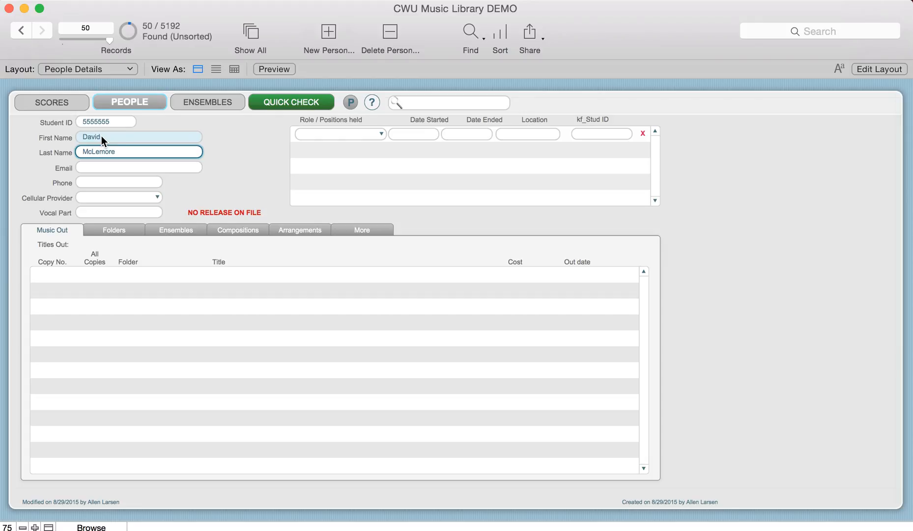
left_click(265, 124)
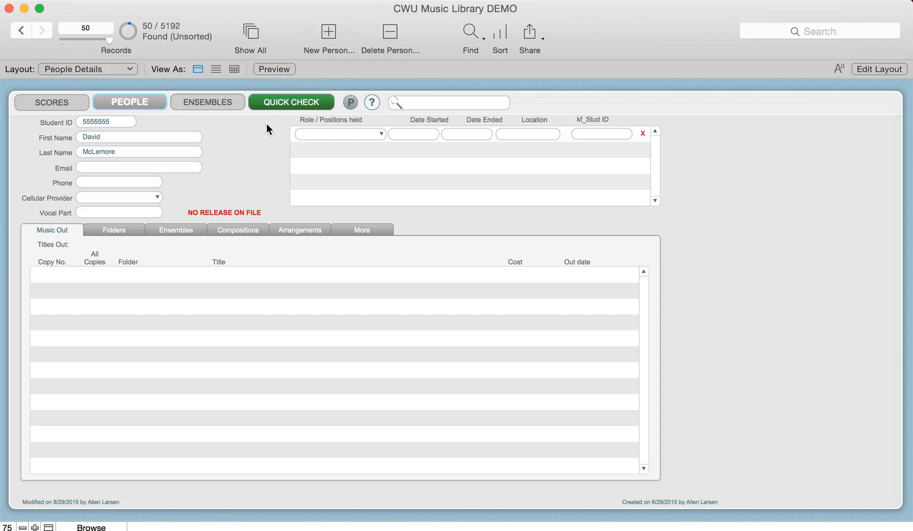
left_click(381, 134)
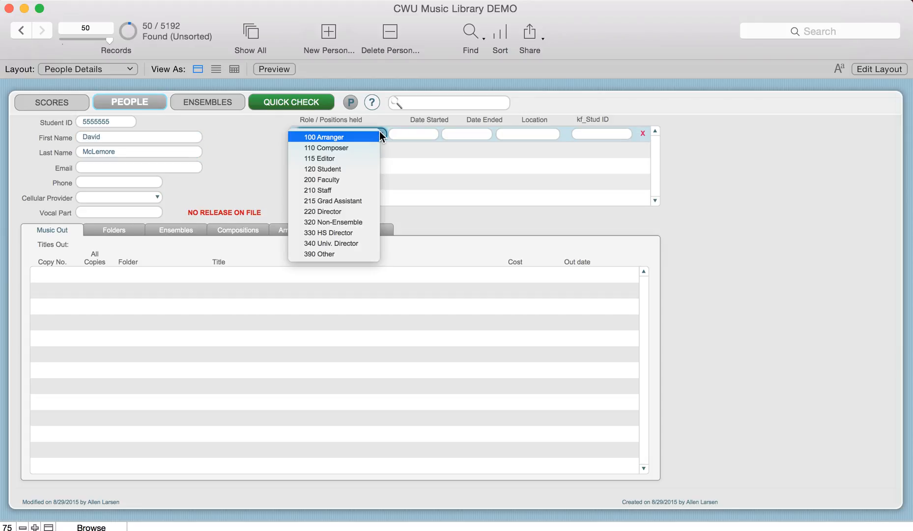
left_click(338, 179)
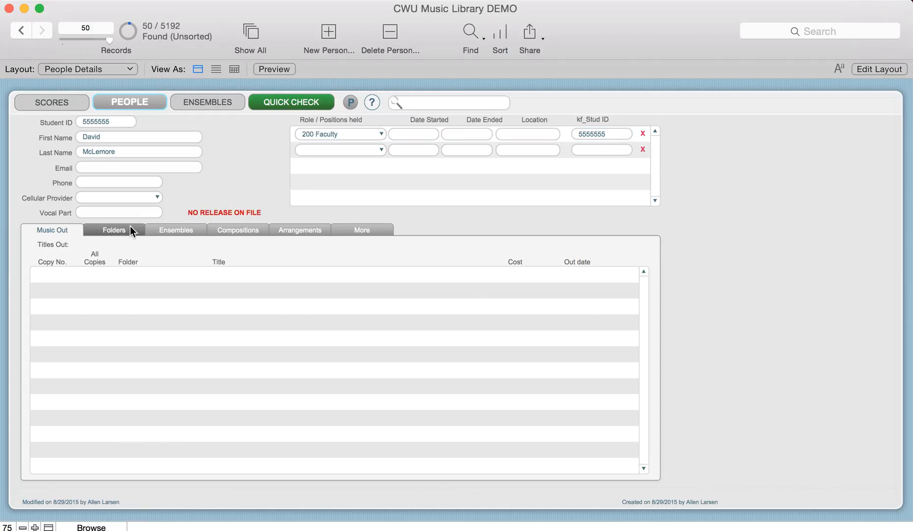
left_click(113, 231)
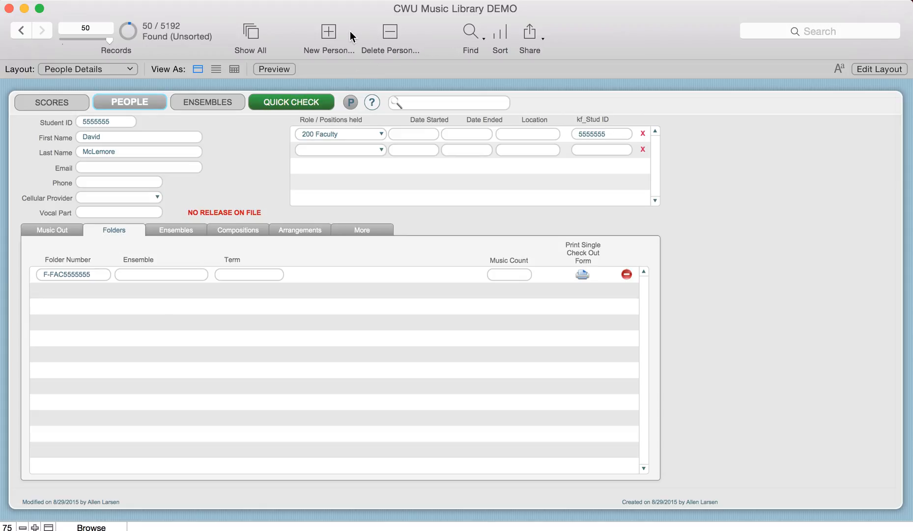
Step: Create a third person record with a student ID, first and last name, and the 200 Faculty role
left_click(330, 31)
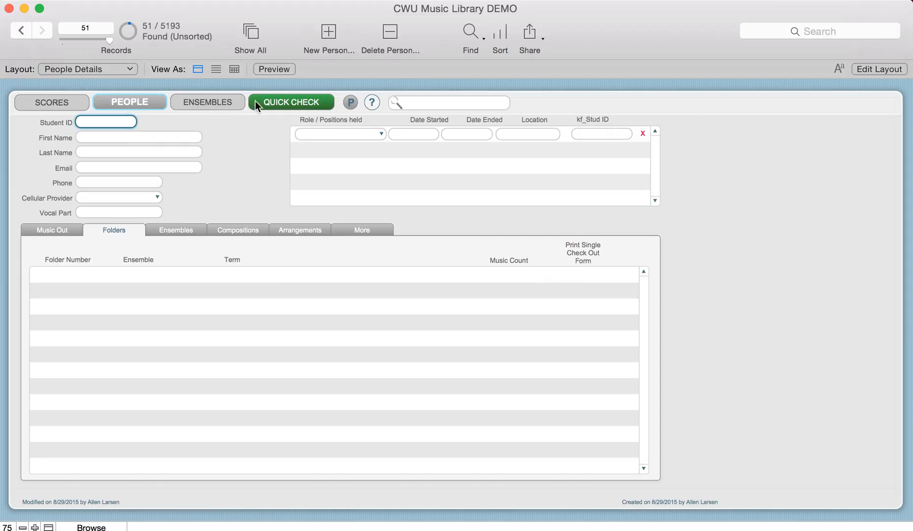
type("6666666")
left_click(130, 137)
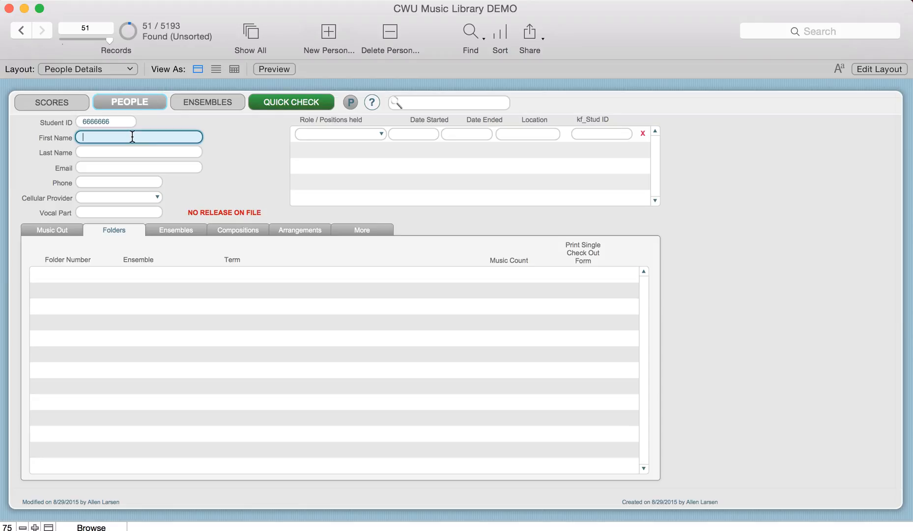
type("Mark")
key("Tab")
type("Sampl")
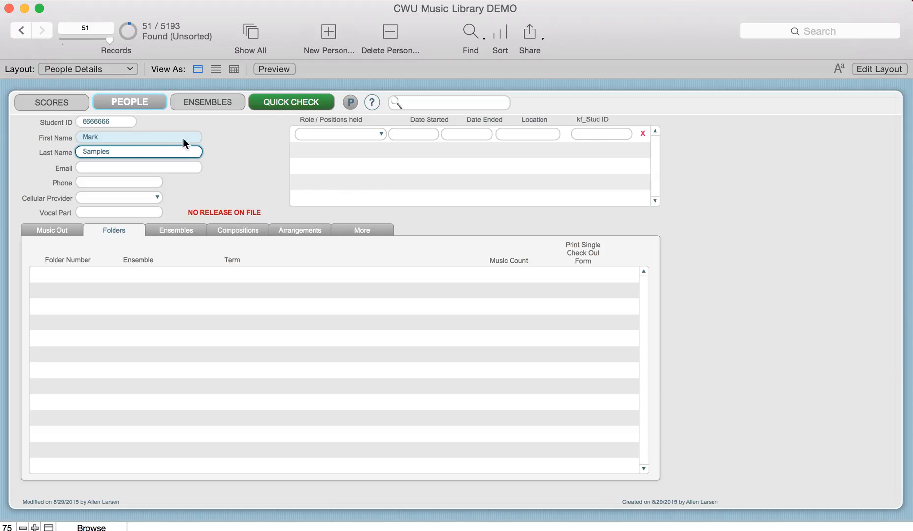
left_click(236, 141)
left_click(340, 134)
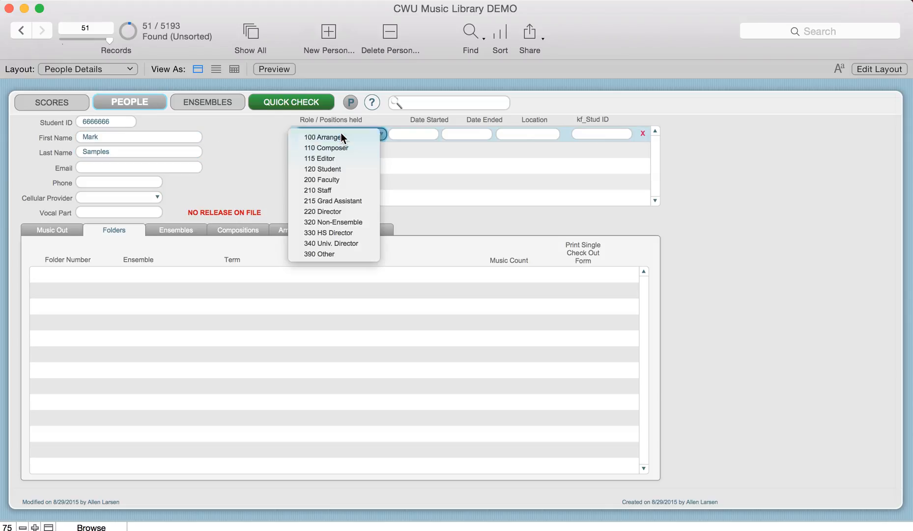
left_click(342, 179)
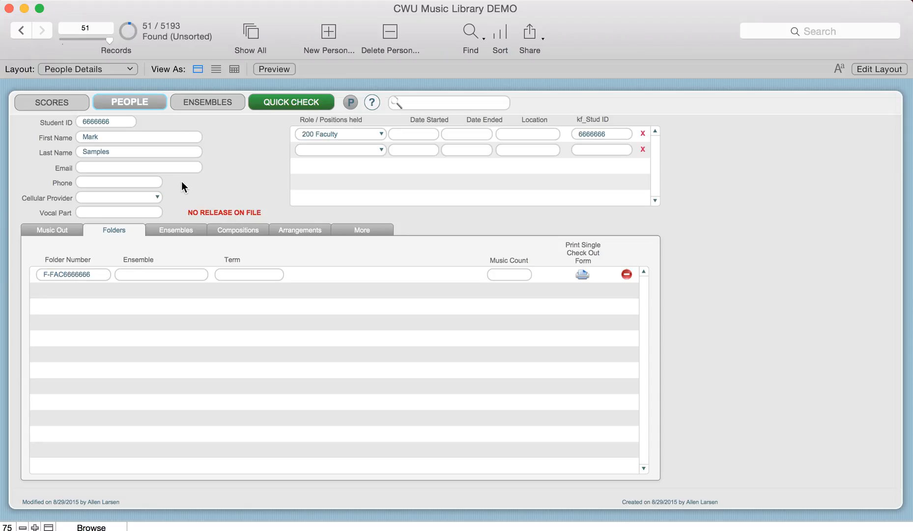
left_click(202, 103)
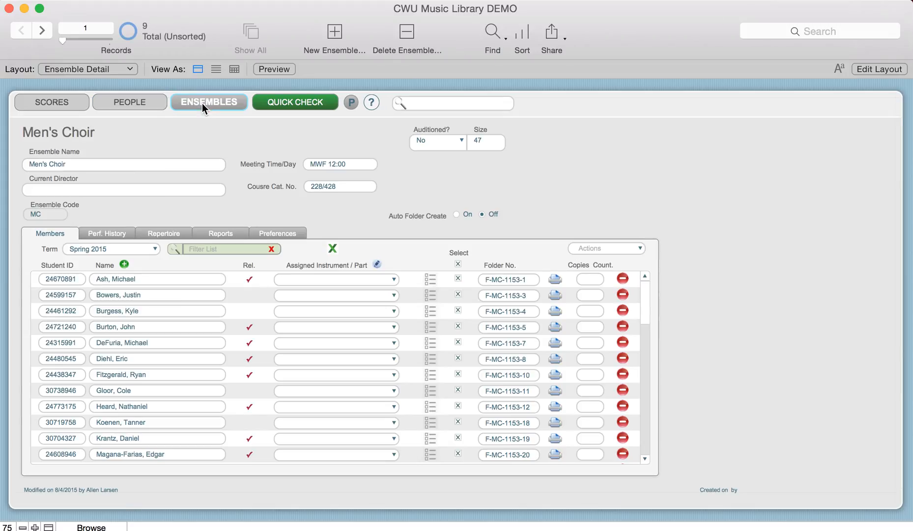
scroll(143, 328, "down", 10)
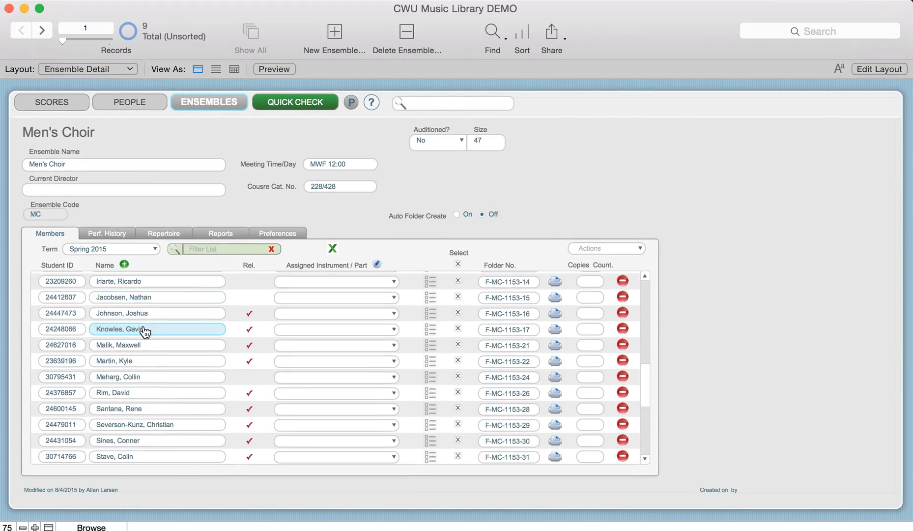
scroll(144, 332, "down", 10)
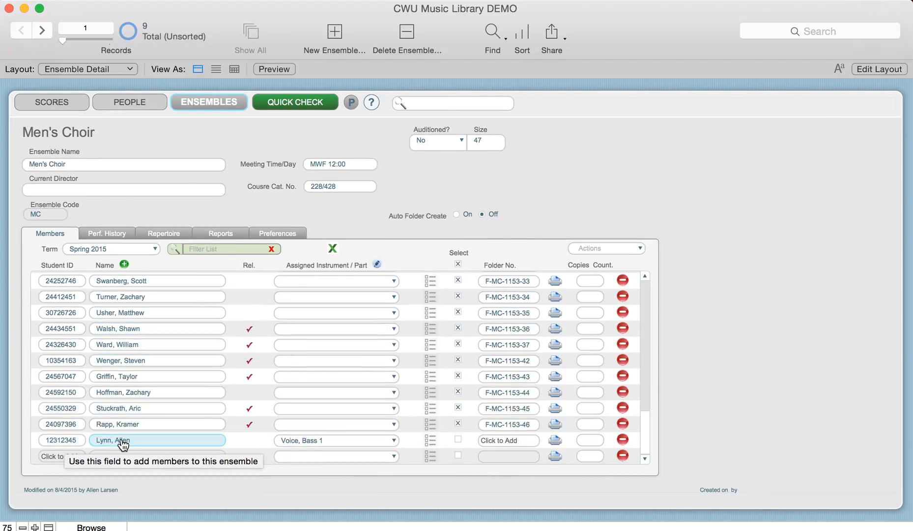
left_click(132, 100)
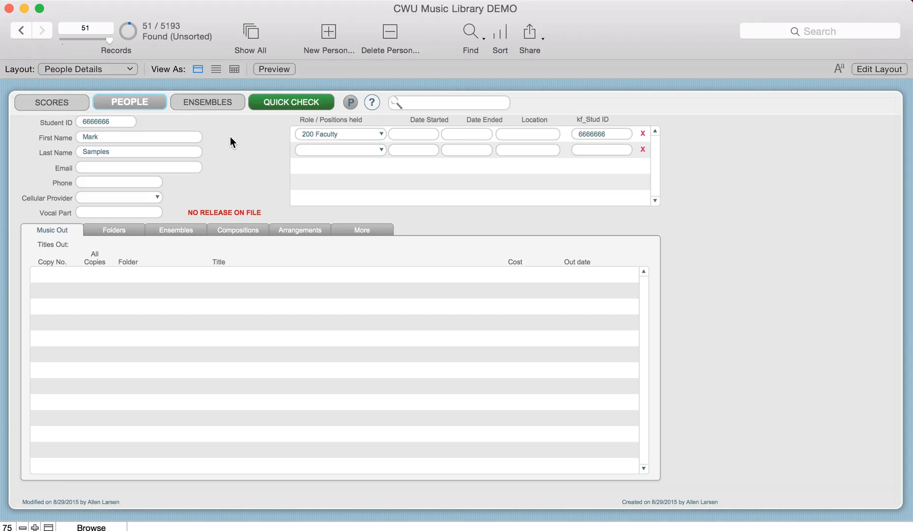